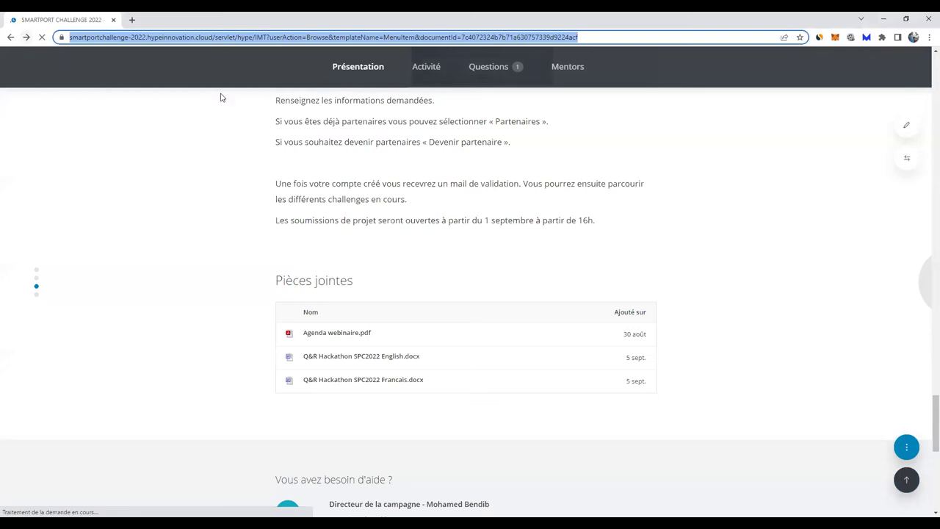
Step: Open the campaign on reducing ship waiting times and its attachment delais_attente_navire_nv.xlsx
scroll(514, 337, "down", 3)
scroll(514, 337, "down", 2)
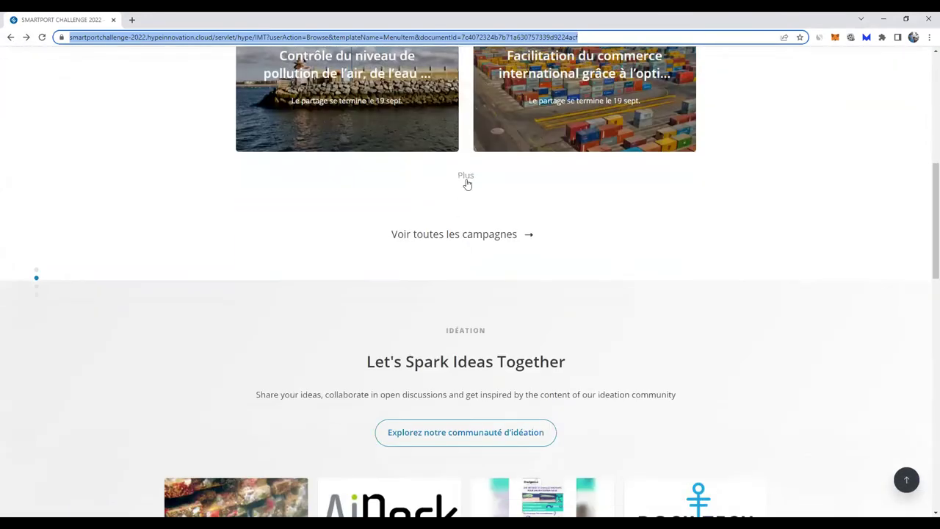
left_click(465, 181)
left_click(549, 239)
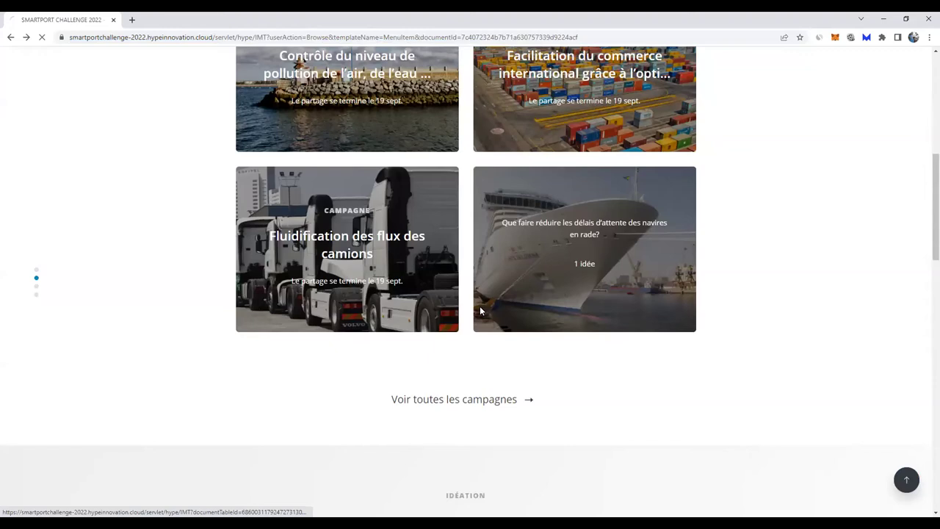
scroll(481, 308, "down", 15)
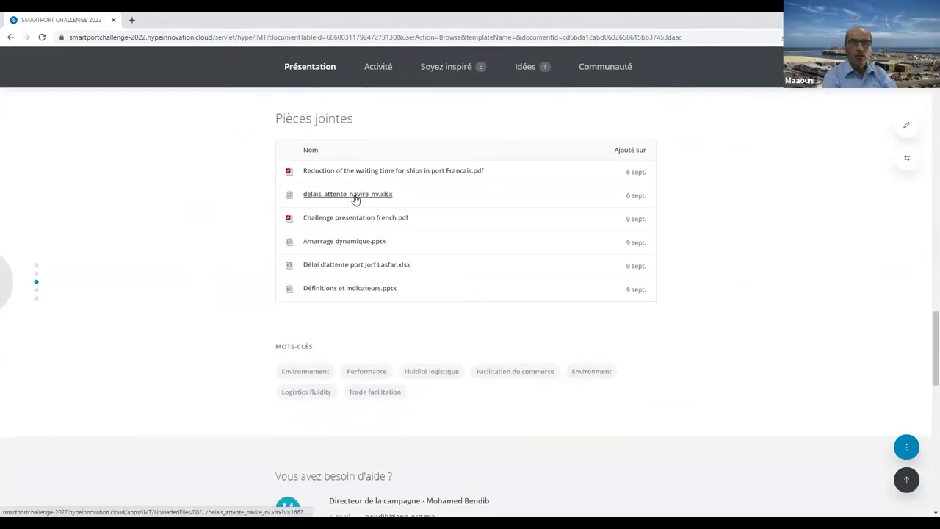
left_click(354, 196)
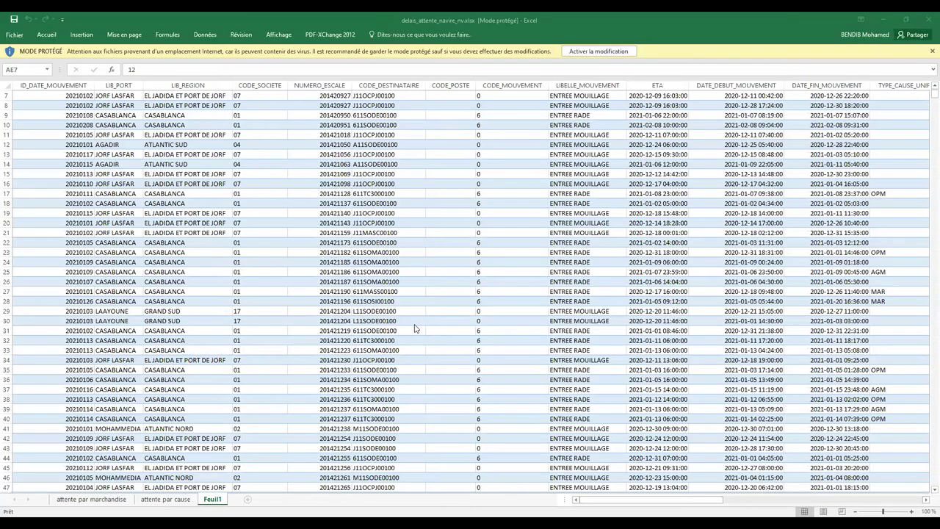
Step: Look over the movement records in Feuil1 and the pivot tables in attente par marchandise and attente par cause
scroll(311, 198, "up", 2)
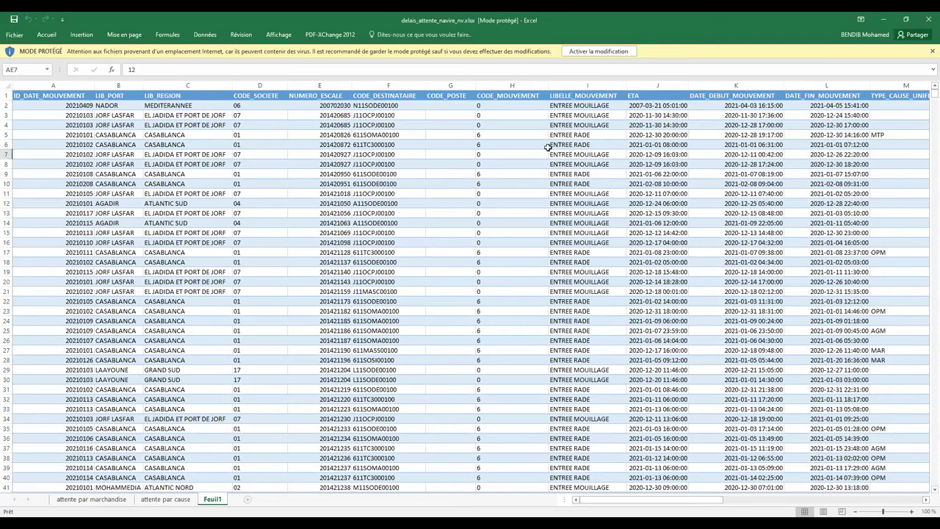
left_click(94, 499)
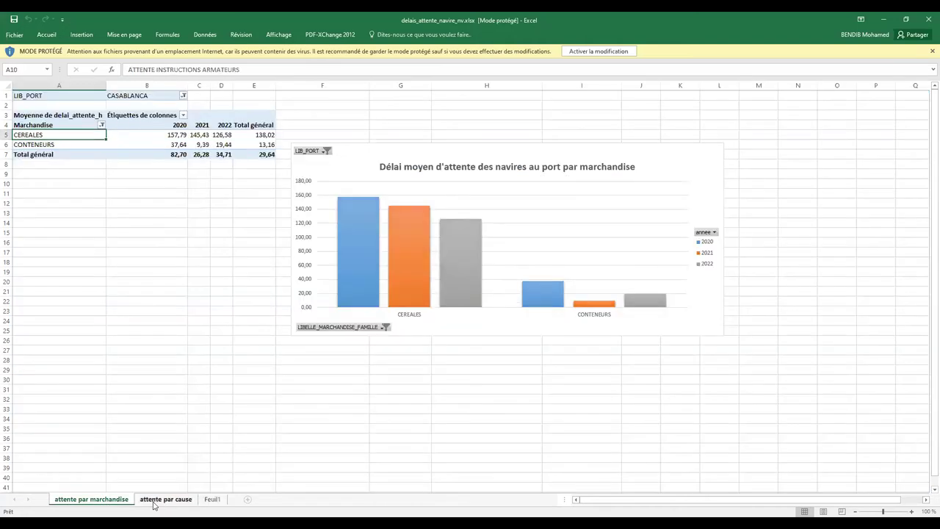
left_click(155, 499)
left_click(213, 499)
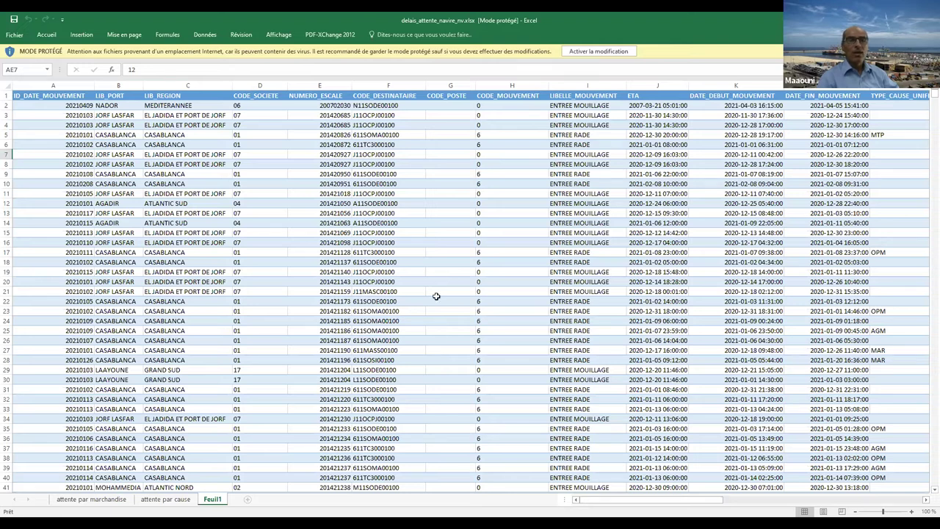
left_click(167, 499)
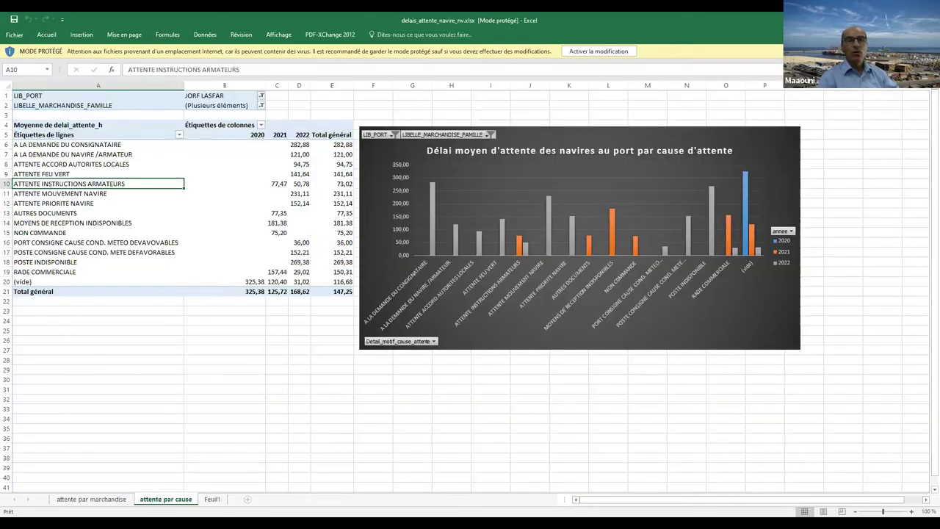
Step: Examine the Casablanca average waiting times by merchandise and year on the attente par marchandise sheet
left_click(123, 504)
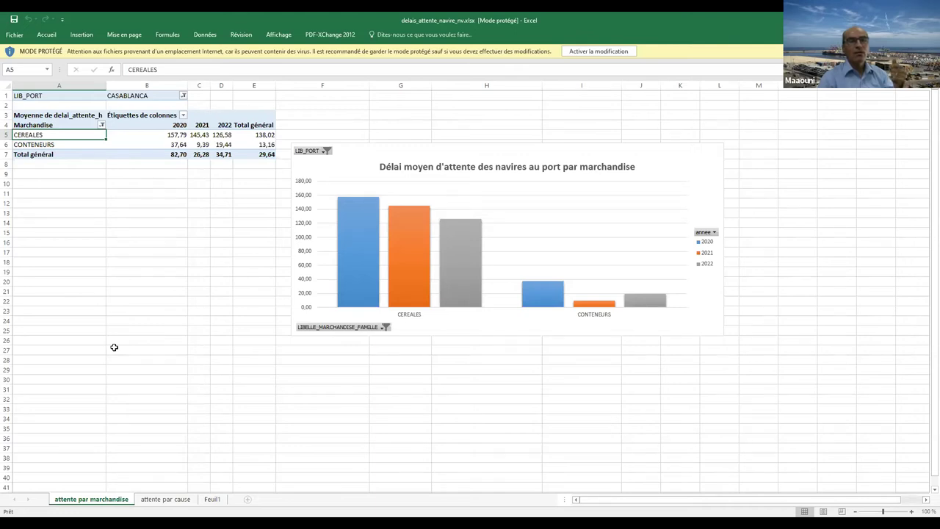
scroll(106, 162, "up", 2)
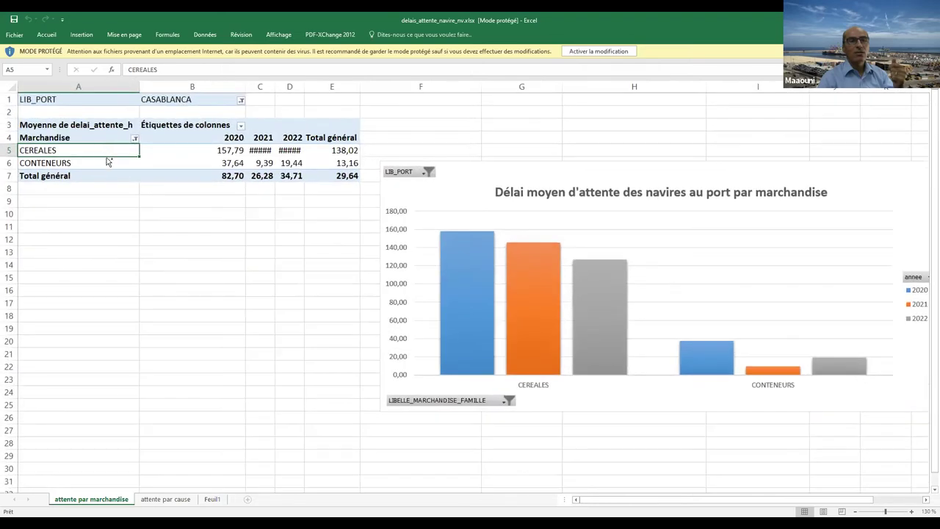
scroll(106, 161, "up", 4)
scroll(183, 197, "up", 2)
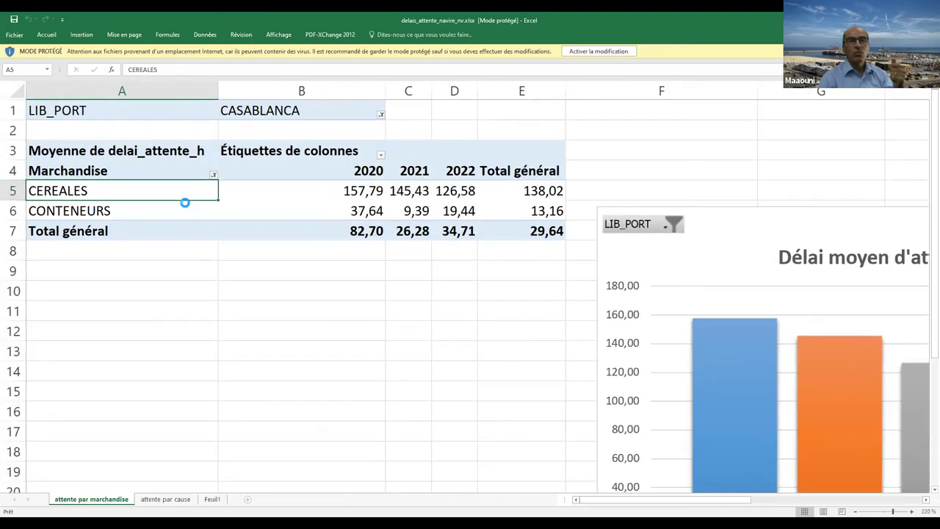
scroll(185, 202, "up", 1)
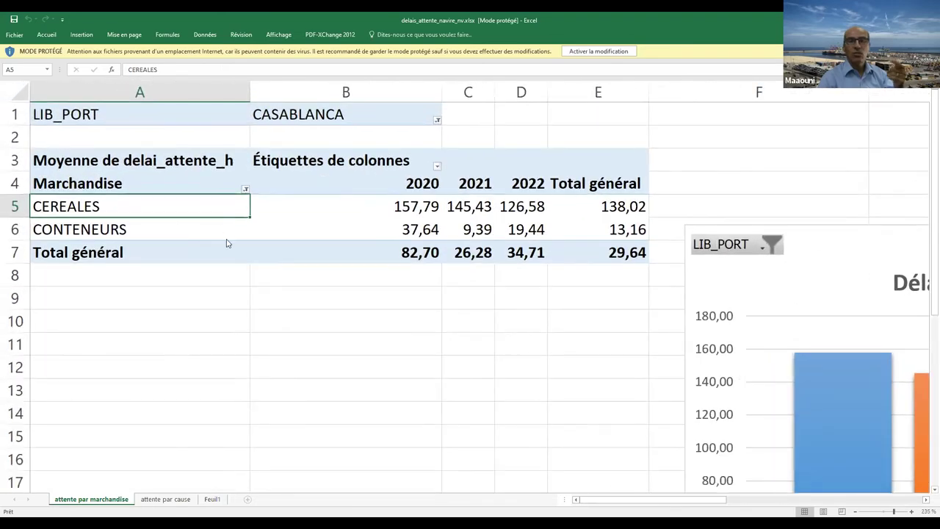
scroll(242, 246, "up", 1)
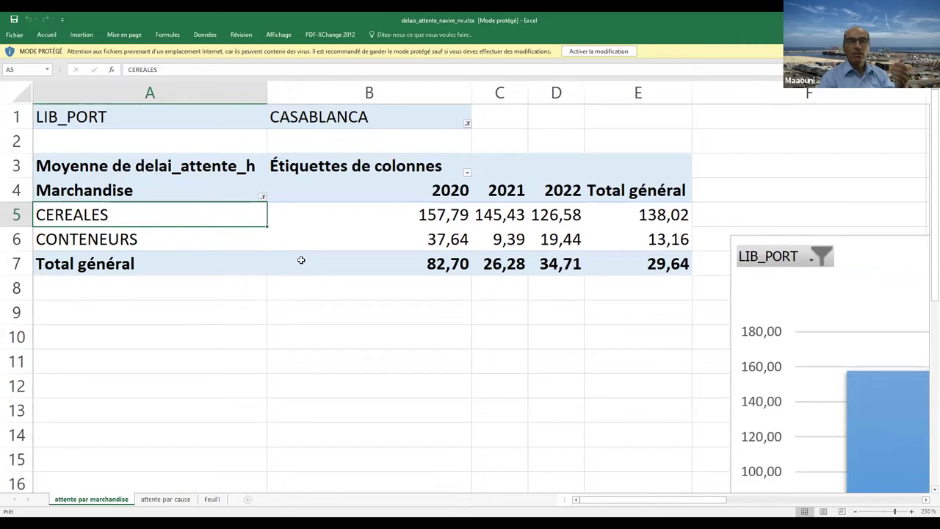
scroll(301, 260, "up", 1)
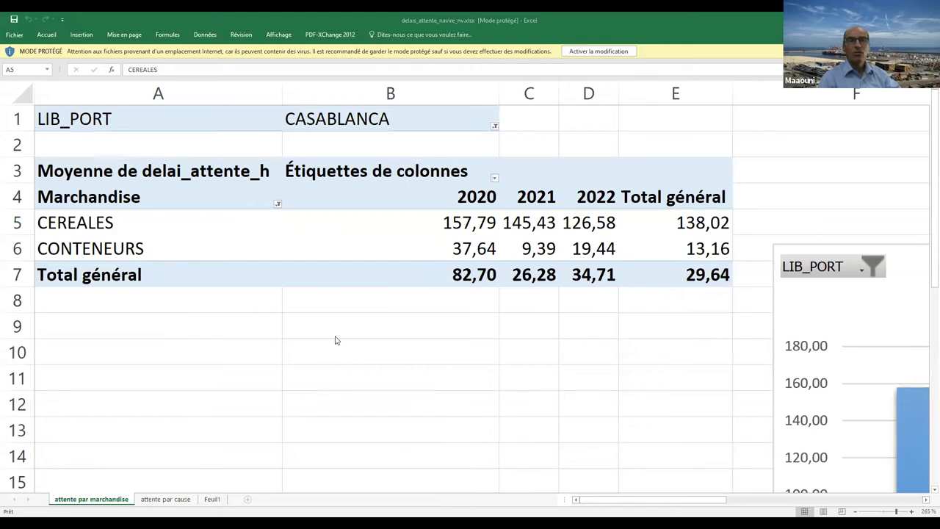
scroll(449, 191, "down", 2)
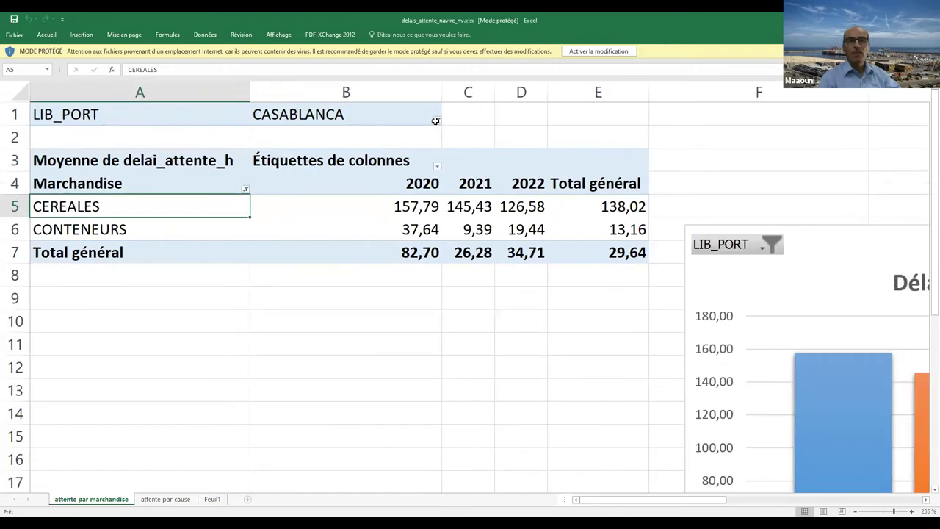
Step: Enable editing of the protected workbook so the LIB_PORT filter can be changed
left_click(433, 121)
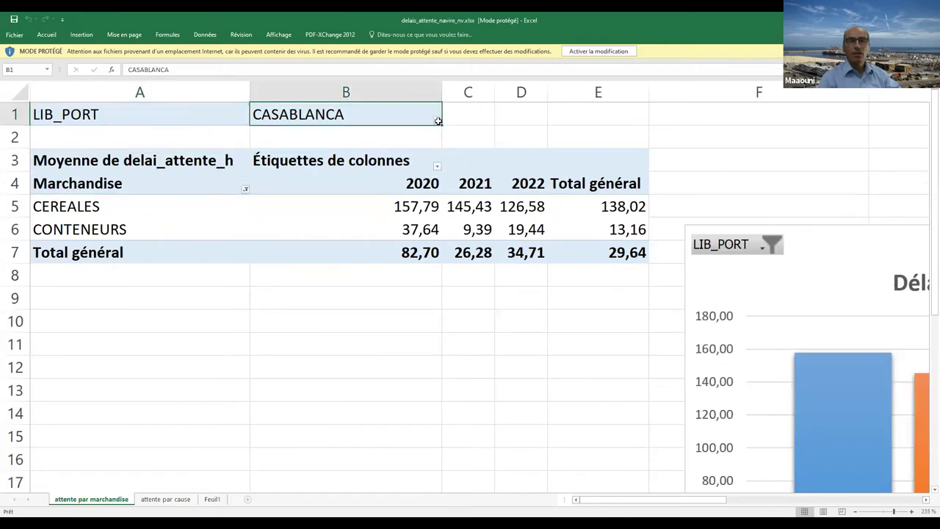
scroll(374, 229, "down", 4)
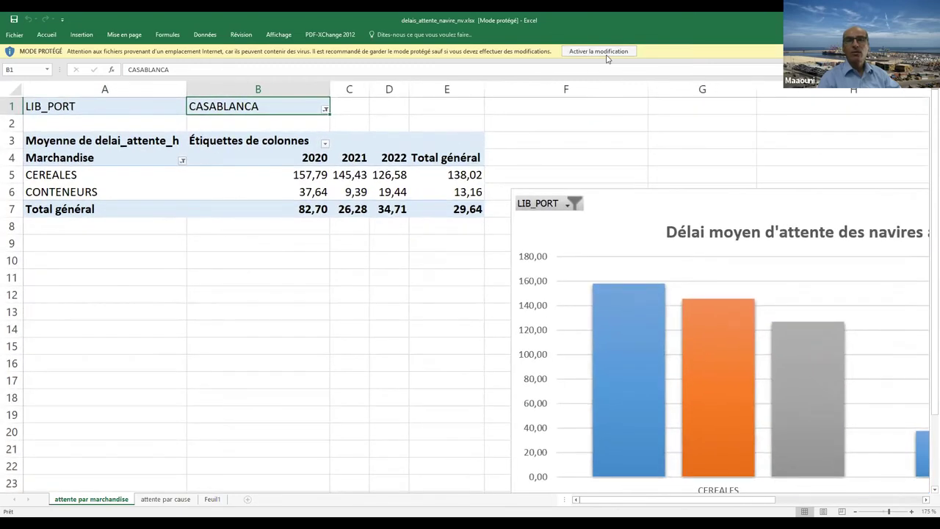
left_click(607, 53)
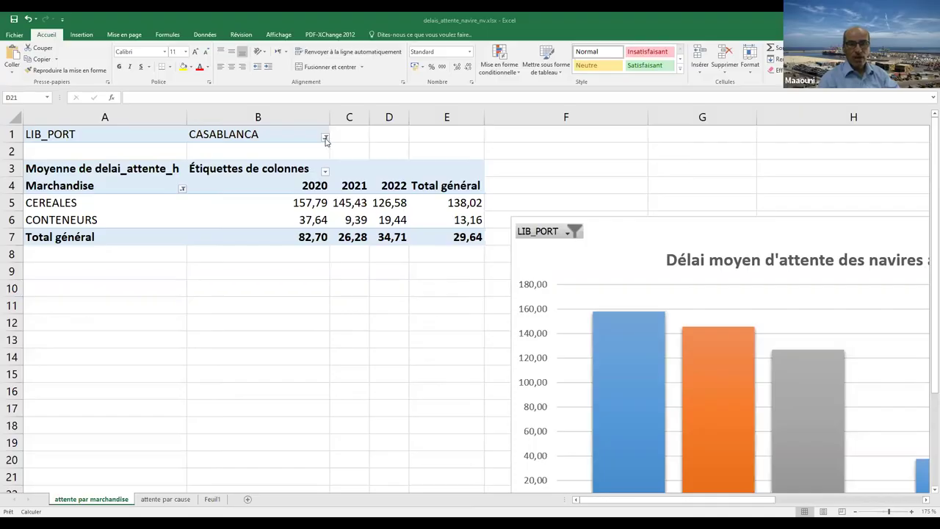
Step: Filter the pivot table's LIB_PORT to JORF LASFAR only and move the chart below the table
left_click(326, 138)
left_click(228, 191)
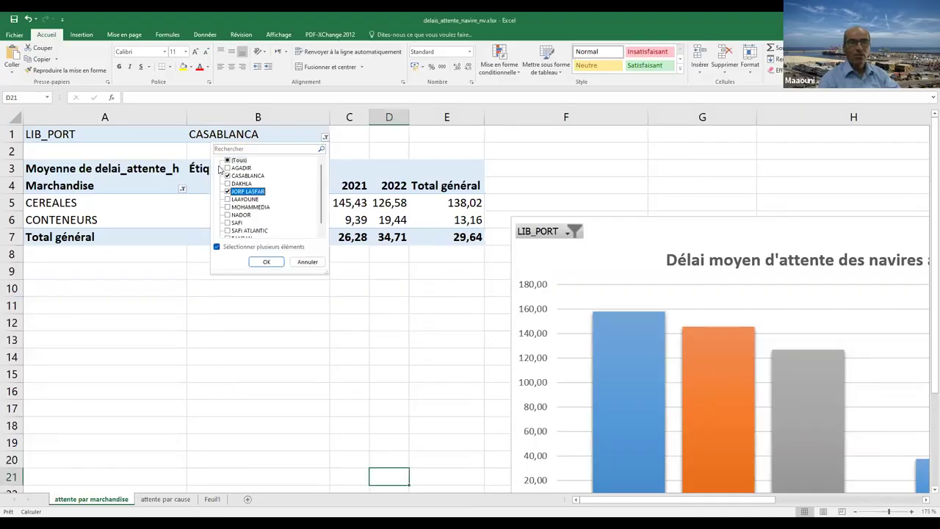
left_click(228, 176)
left_click(267, 261)
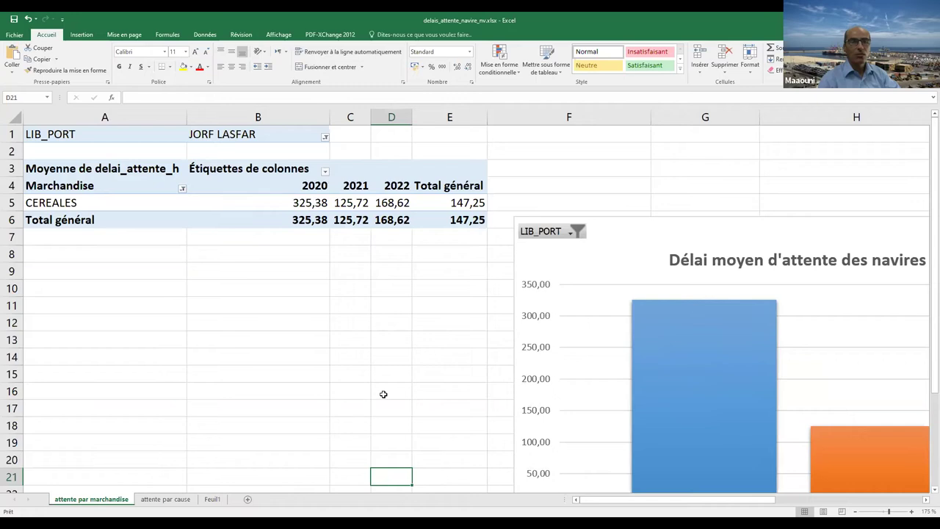
scroll(443, 363, "down", 2)
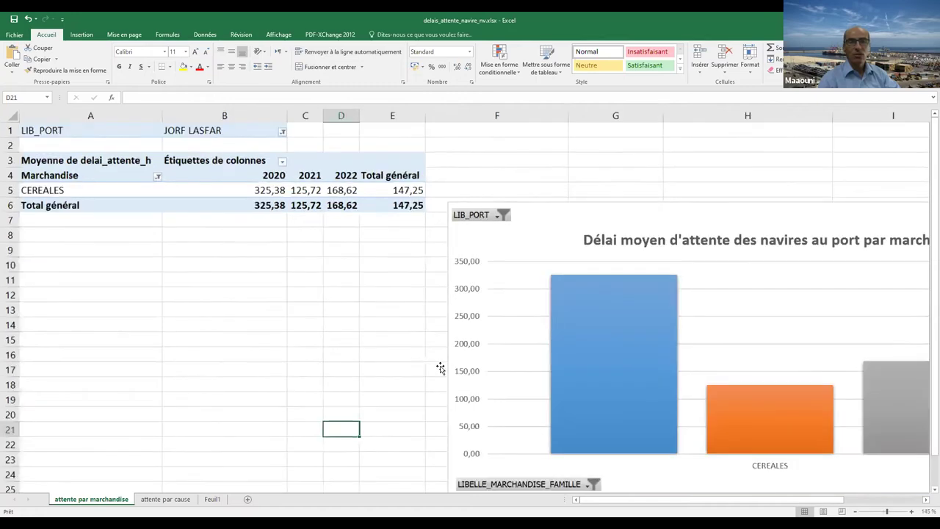
left_click_drag(677, 210, 318, 242)
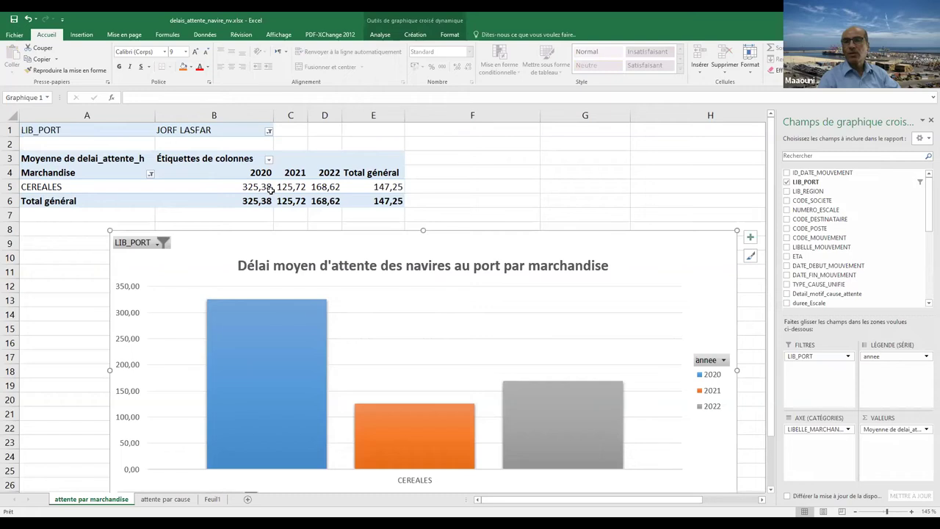
Step: Include all merchandise families in the Marchandise filter and move the chart back beside the pivot table
left_click(149, 174)
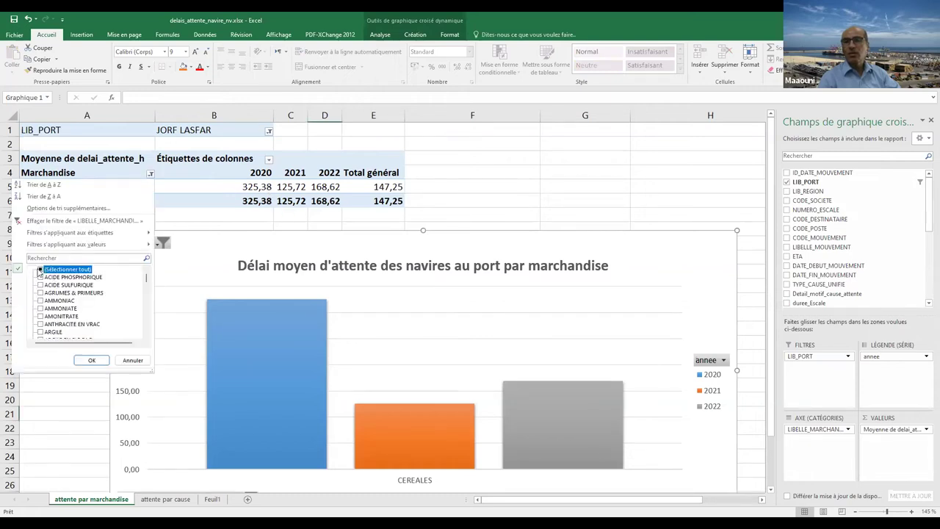
left_click(94, 359)
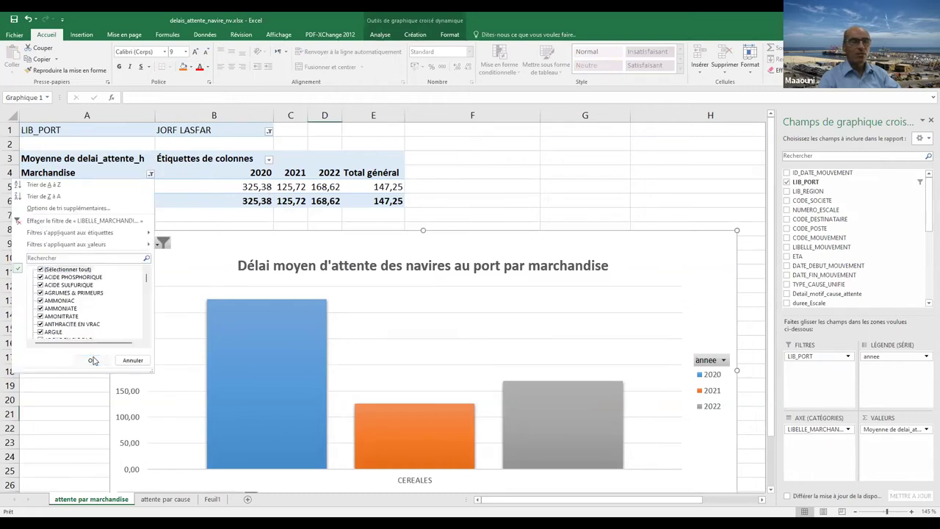
left_click_drag(519, 245, 892, 204)
Step: Review the Jorf Lasfar average waiting times for every merchandise family in the pivot table
scroll(215, 380, "down", 2)
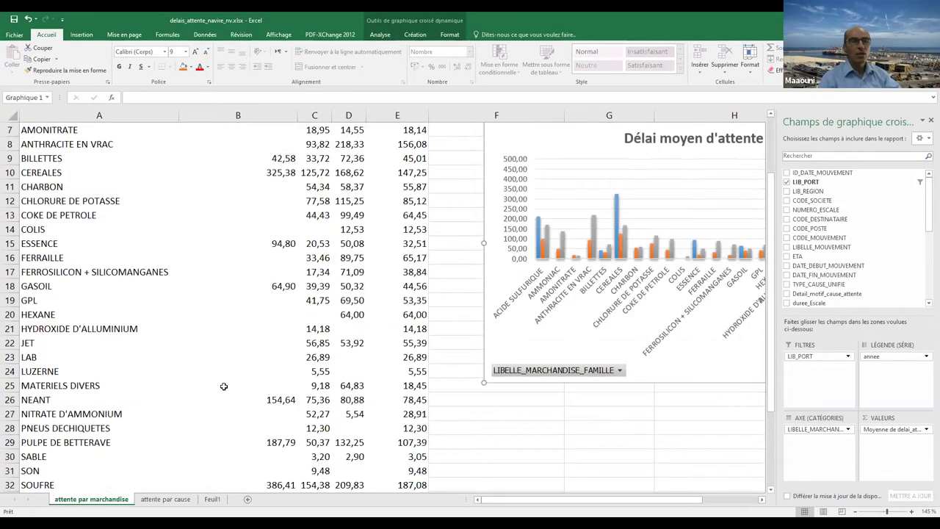
scroll(228, 387, "down", 4)
scroll(235, 388, "up", 4)
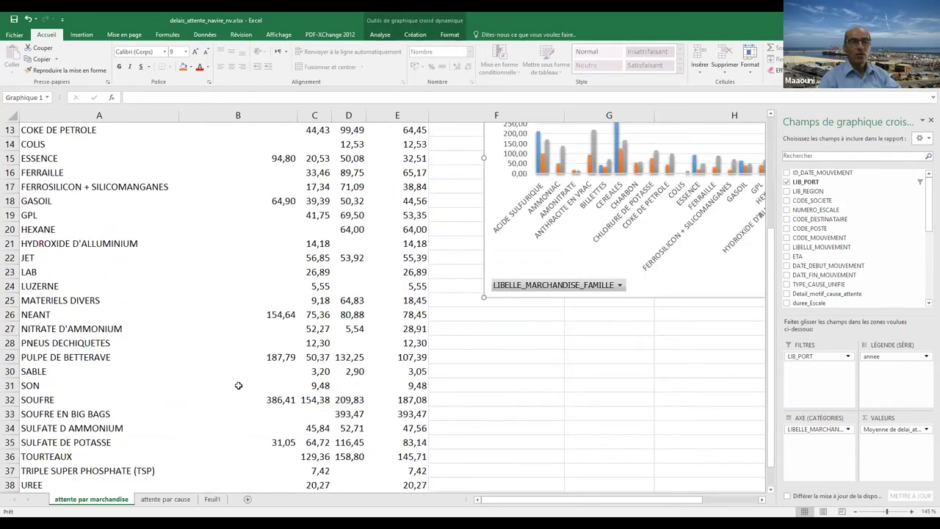
scroll(238, 385, "up", 3)
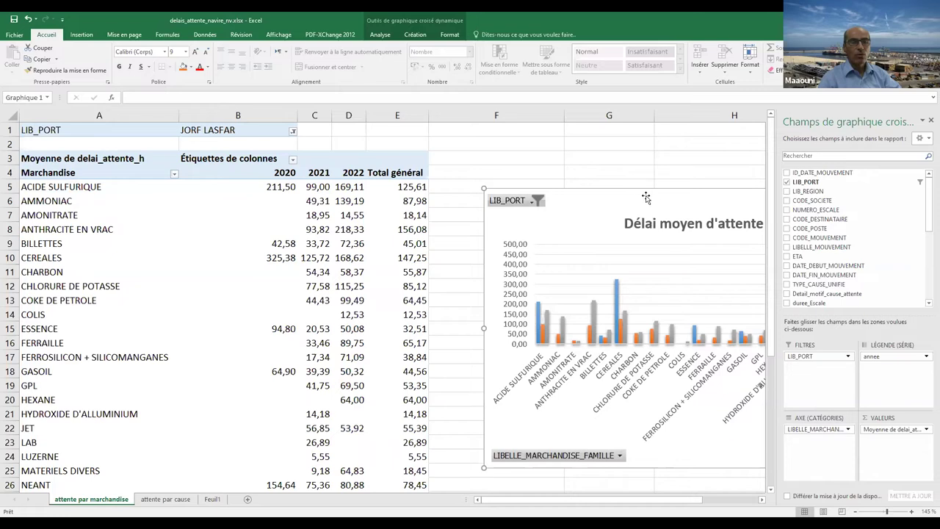
Step: Move the waiting-time chart slightly up and closer to the pivot table, and compare its bars with the table's rows
left_click_drag(621, 175, 644, 169)
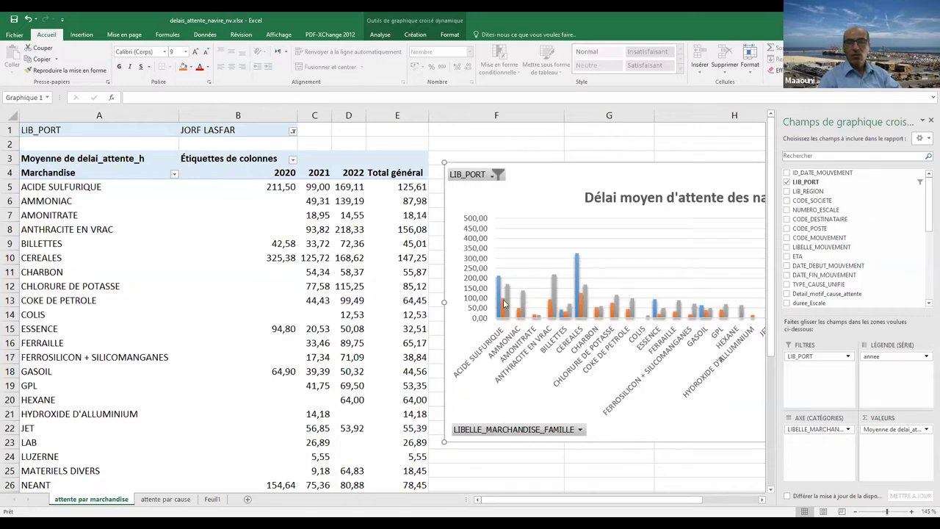
mouse_move(503, 303)
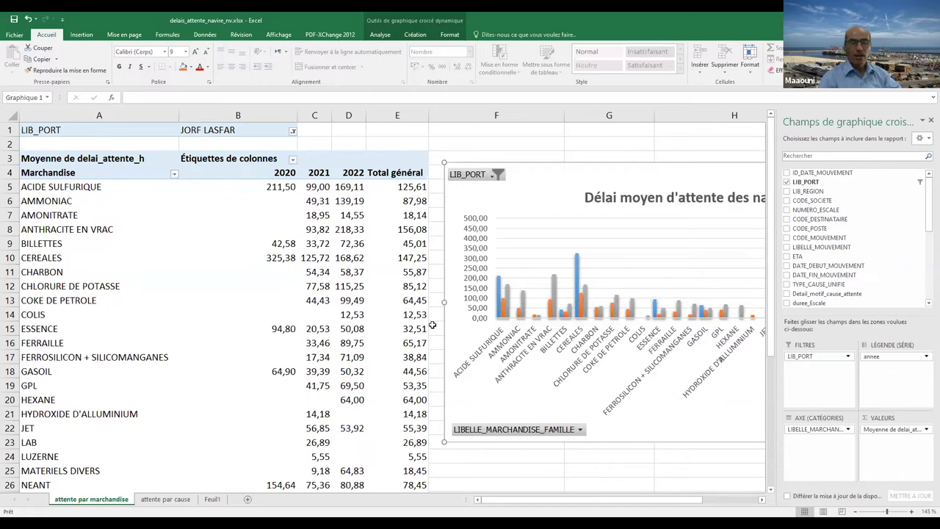
scroll(326, 310, "down", 2)
scroll(345, 242, "up", 2)
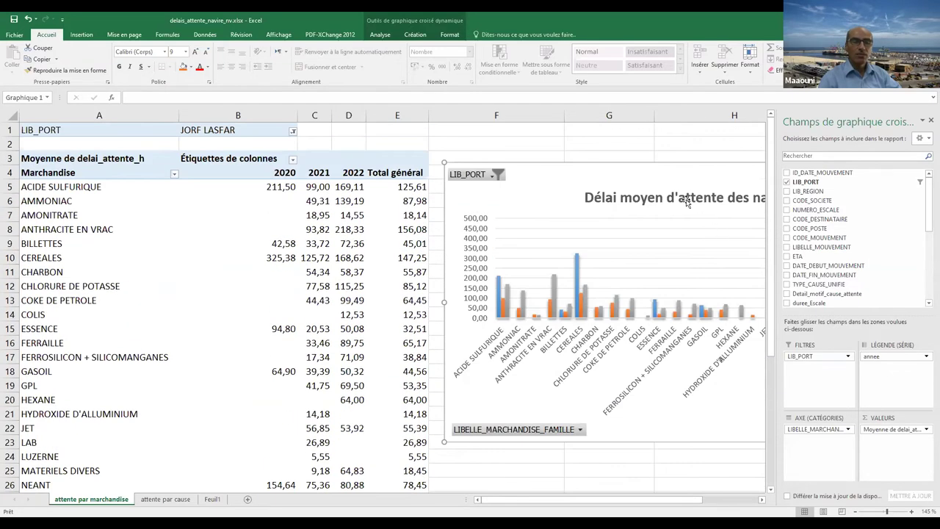
Step: On the attente par cause sheet, move the chart farther from the pivot table and examine the waiting times by cause
left_click(165, 499)
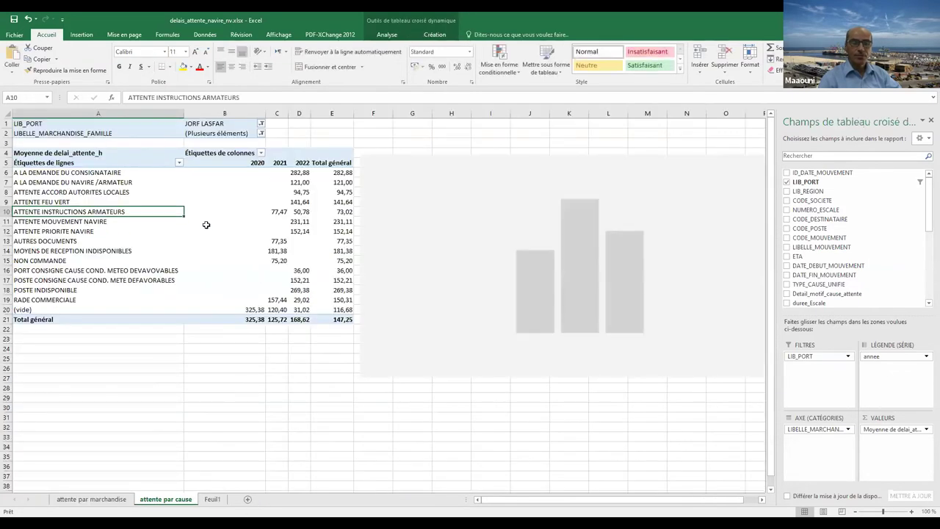
left_click_drag(517, 166, 699, 169)
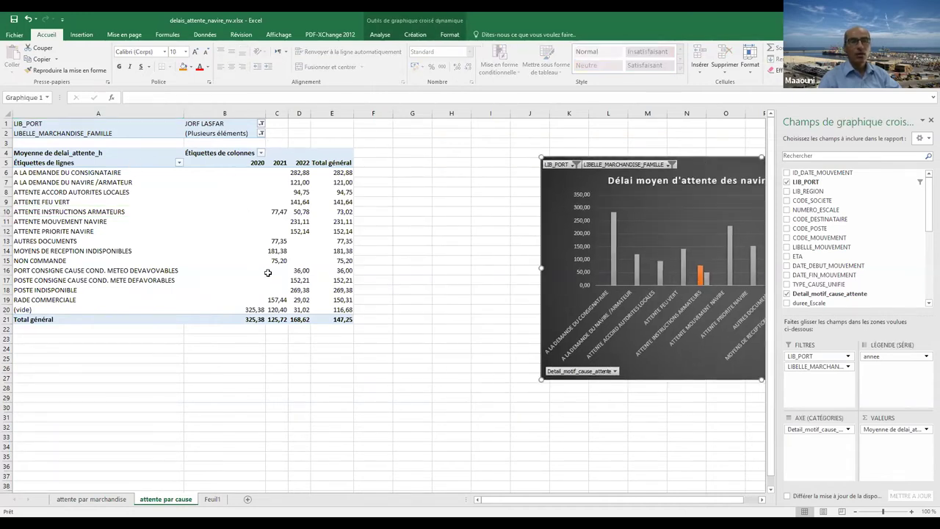
scroll(314, 374, "up", 3, "ctrl")
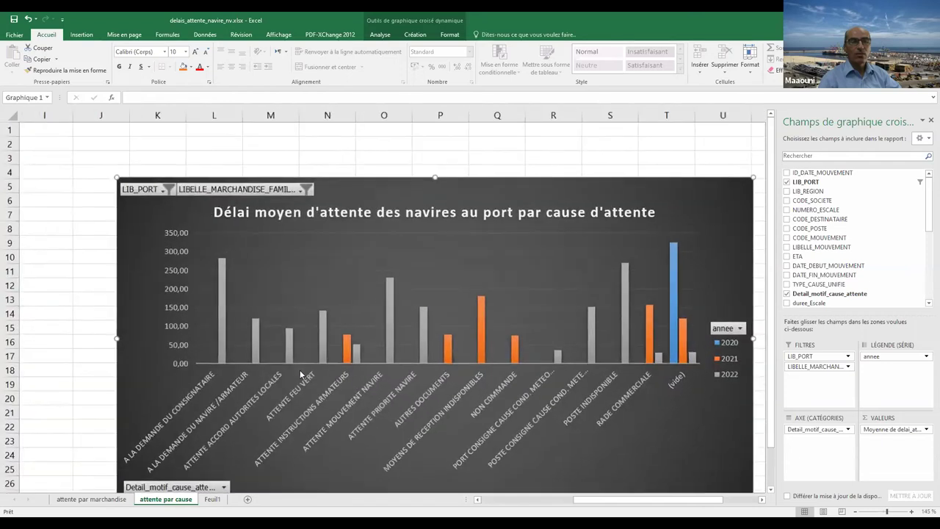
left_click(514, 503)
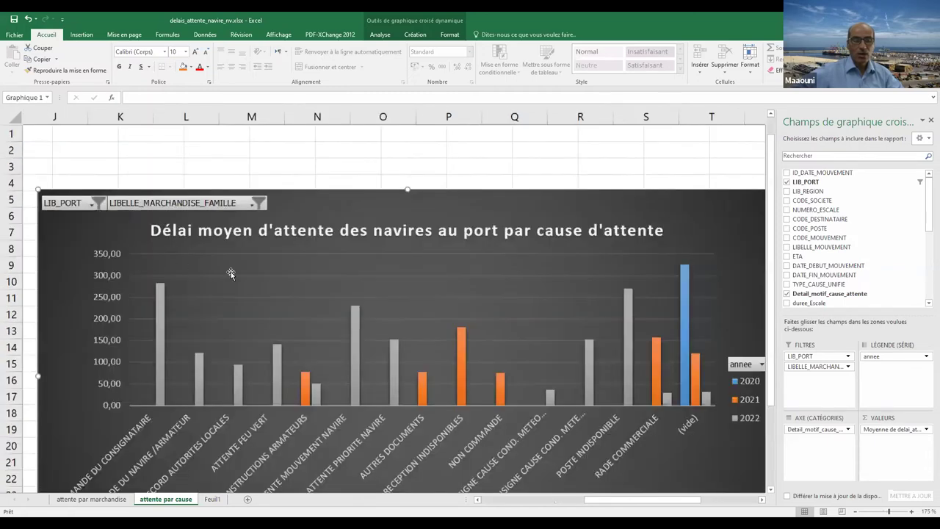
left_click(514, 503)
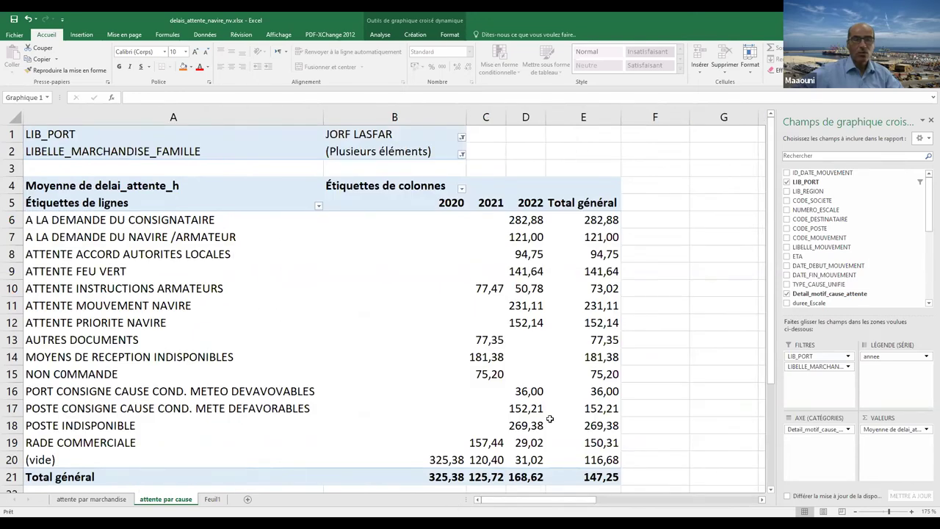
Step: Review the Jorf Lasfar waiting times by cause, and move the cause chart slightly down and closer to the pivot table
mouse_move(549, 419)
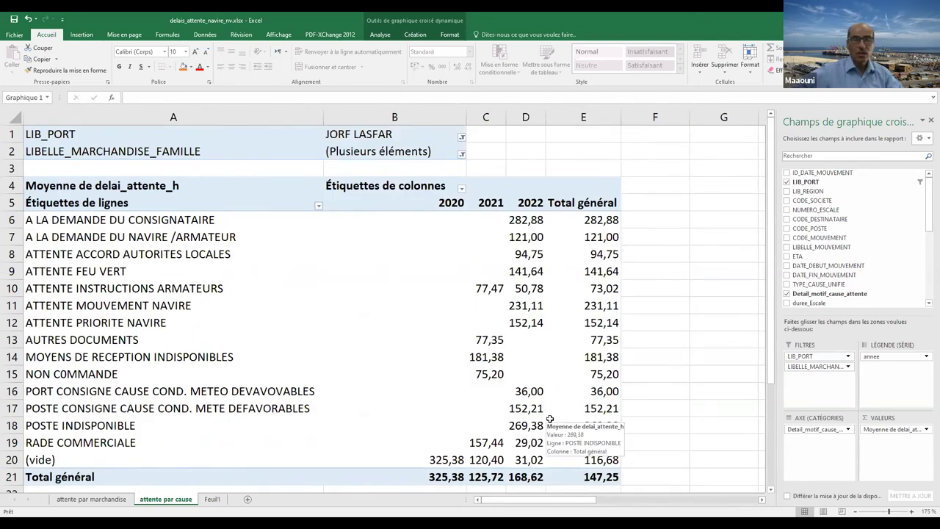
mouse_move(564, 381)
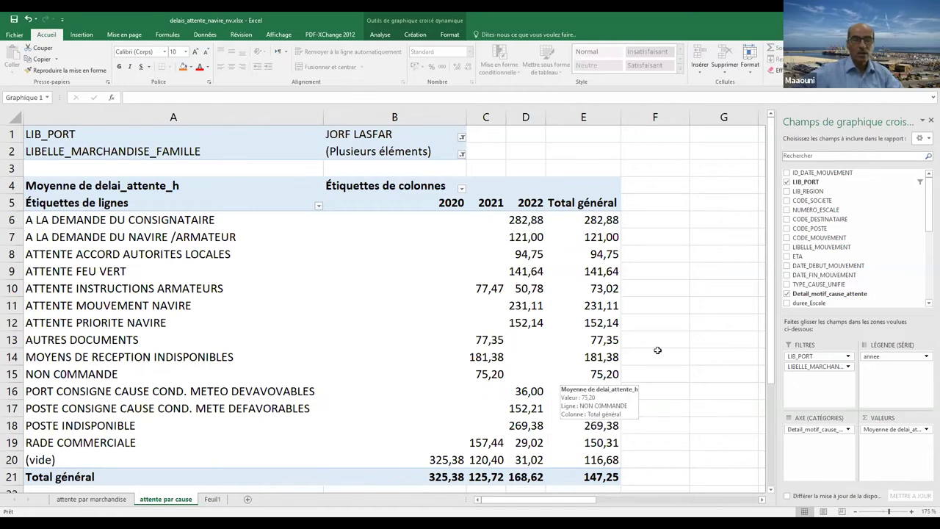
mouse_move(612, 248)
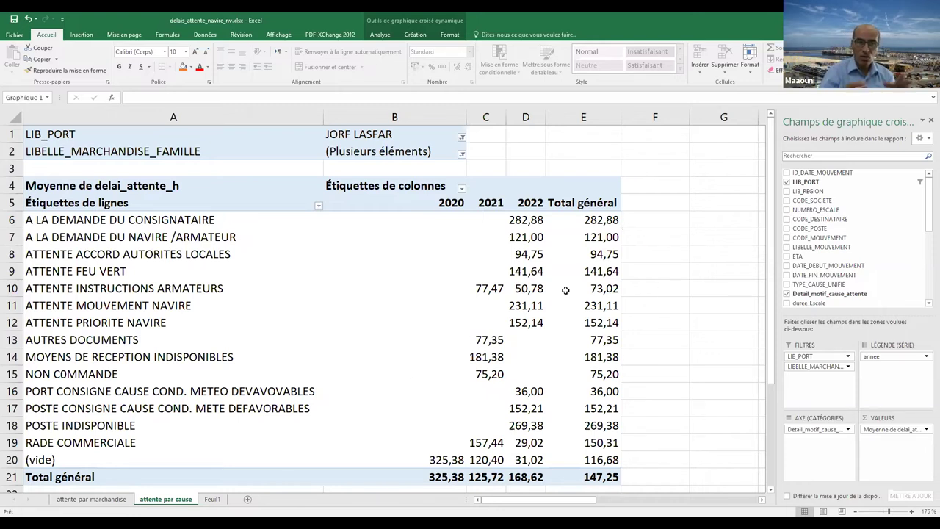
left_click_drag(587, 500, 686, 500)
scroll(525, 342, "down", 1)
scroll(526, 342, "down", 3)
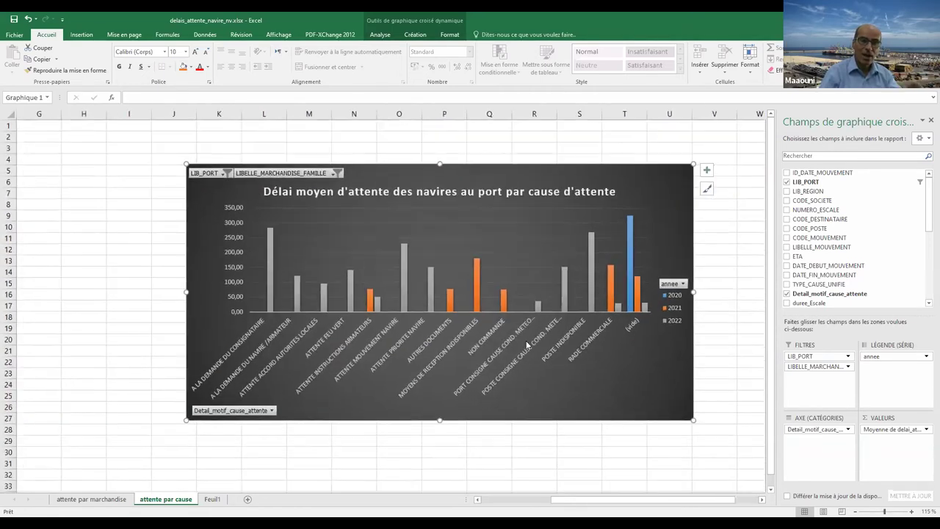
left_click_drag(518, 178, 441, 192)
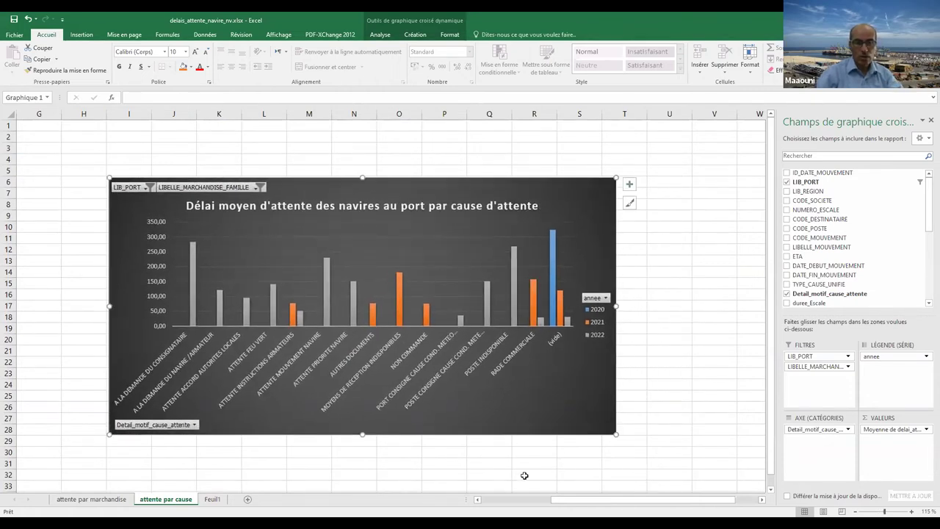
Step: Return to the attente par marchandise sheet
left_click(91, 499)
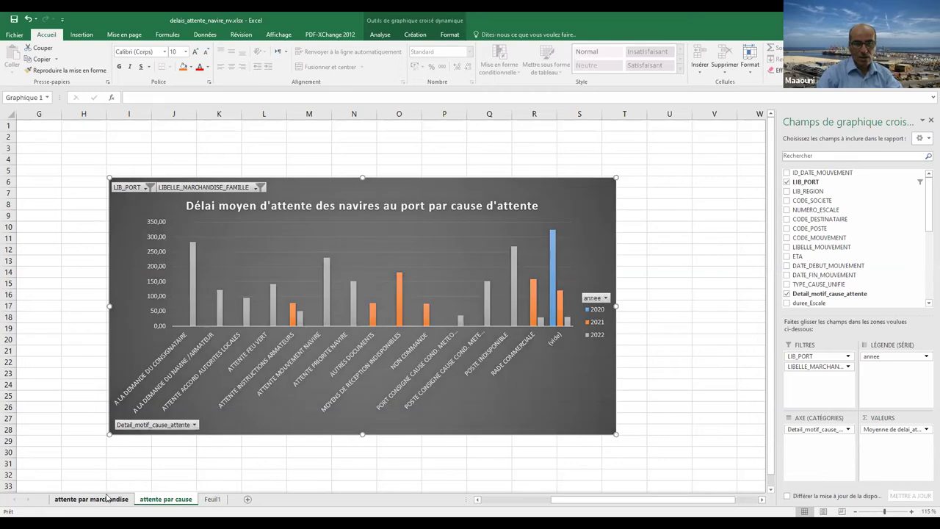